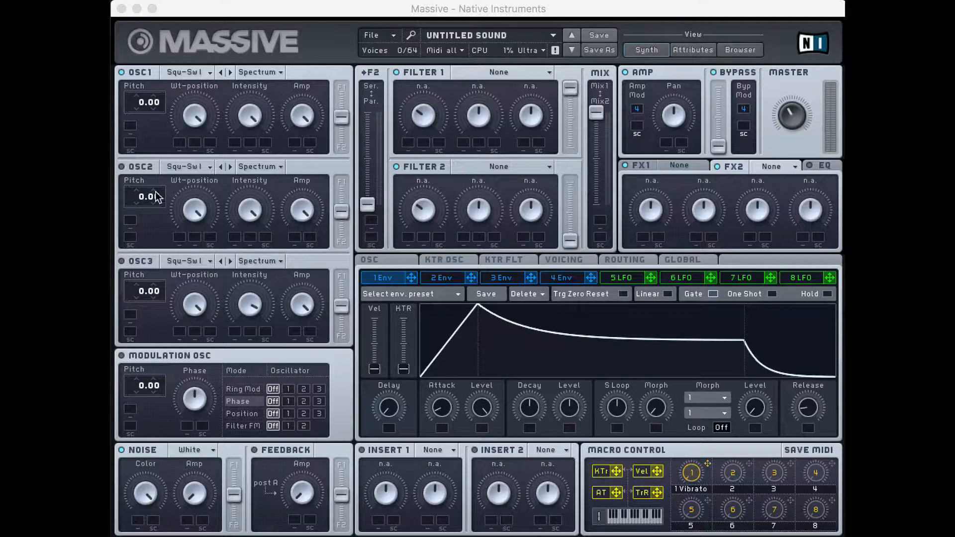
Step: Switch on oscillators 2 and 3
click(147, 164)
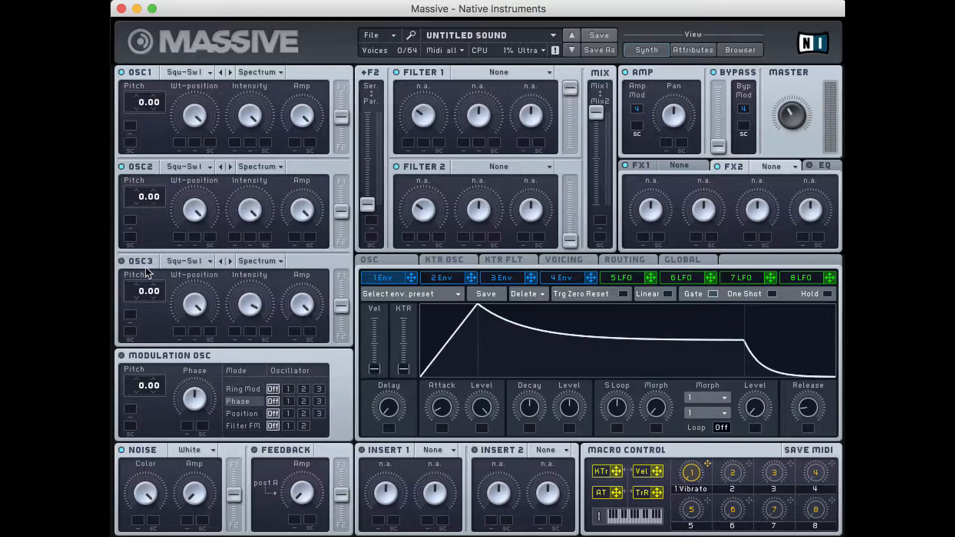
click(146, 265)
Step: Set oscillator 1's wavetable to B-Pulse, the one after Guitar Pulse, and oscillator 2's wavetable to Dirty Throat
click(208, 72)
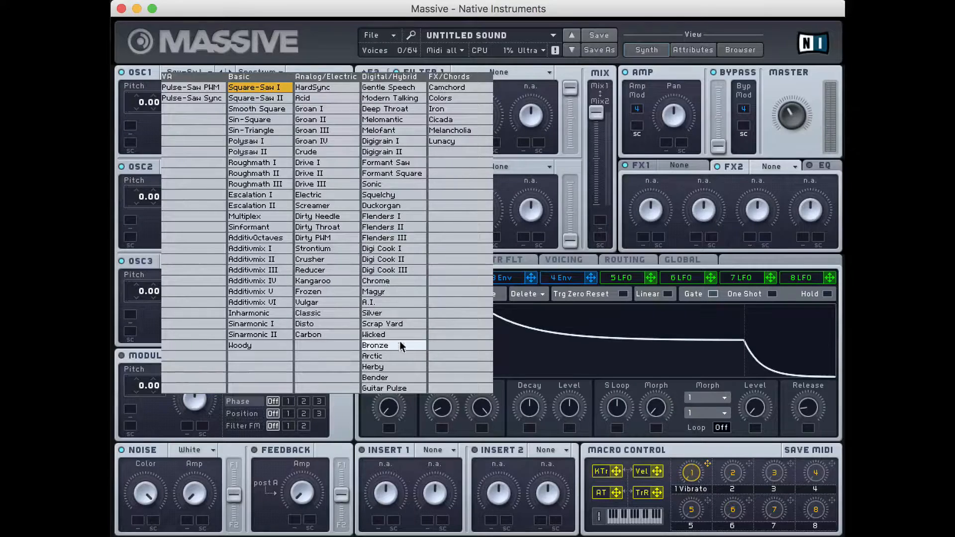
click(398, 389)
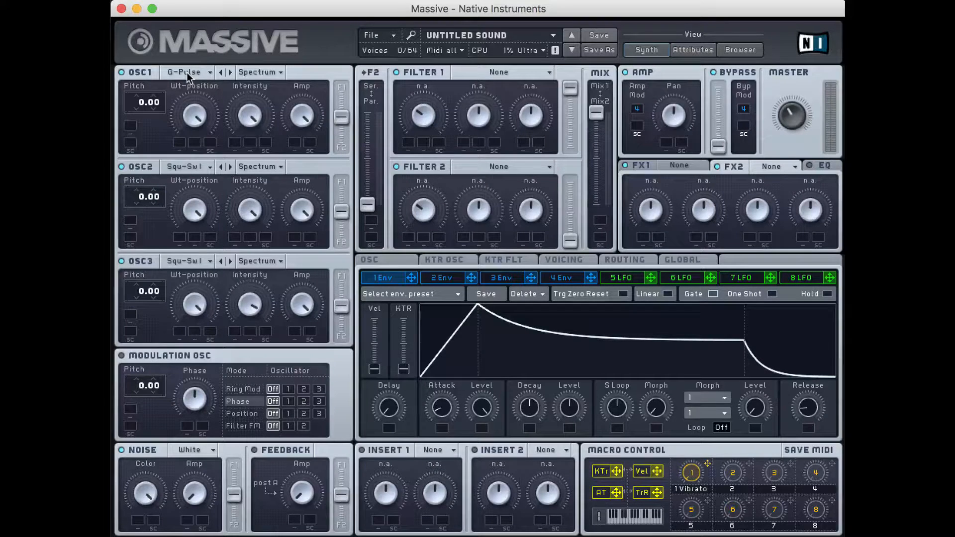
click(231, 73)
click(181, 77)
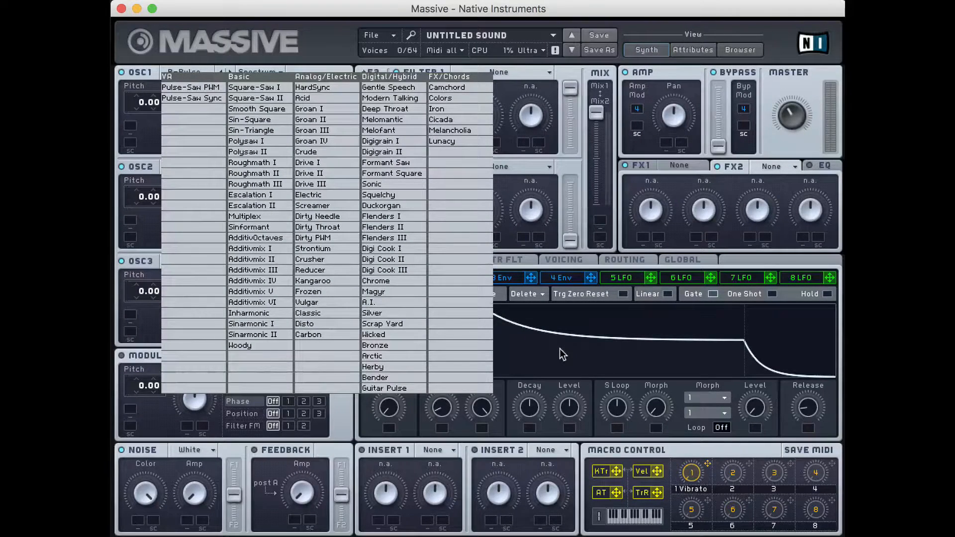
click(210, 74)
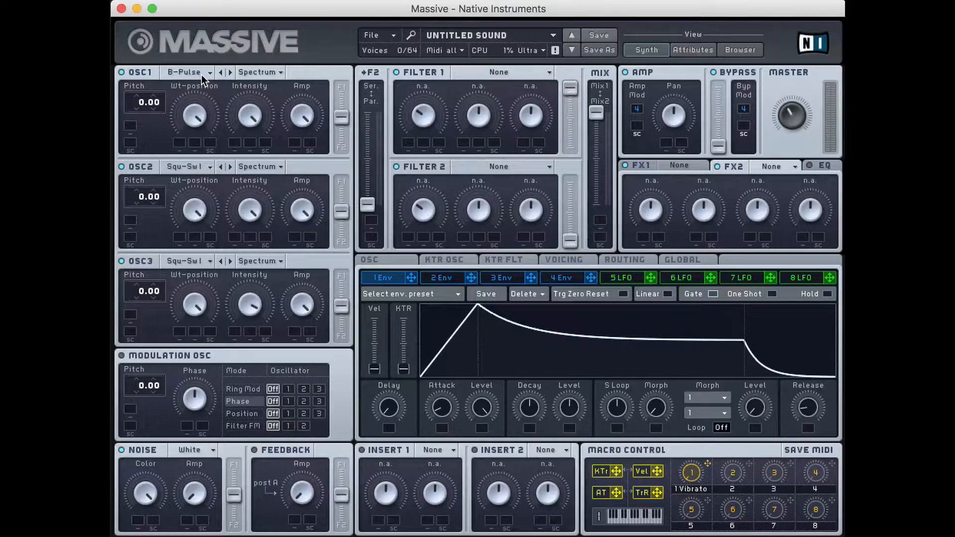
click(201, 168)
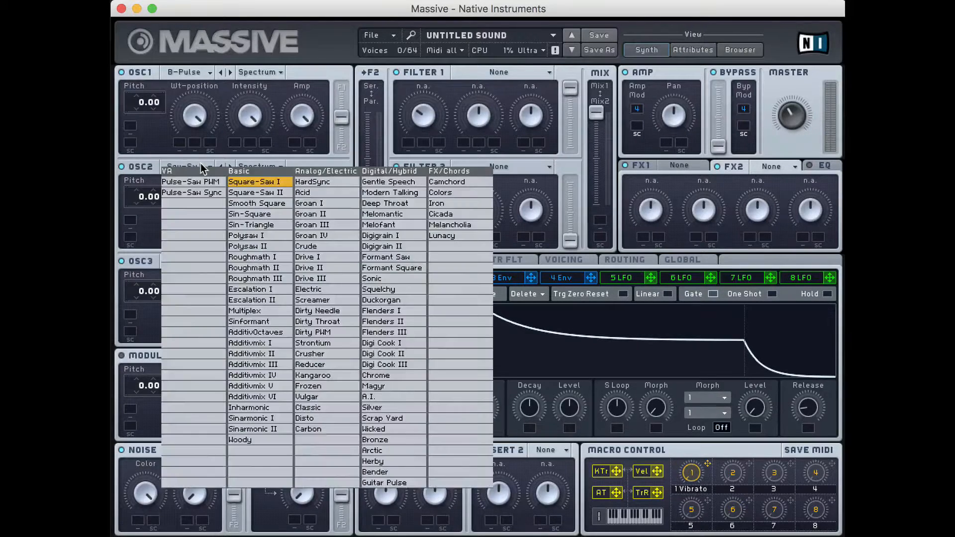
click(395, 205)
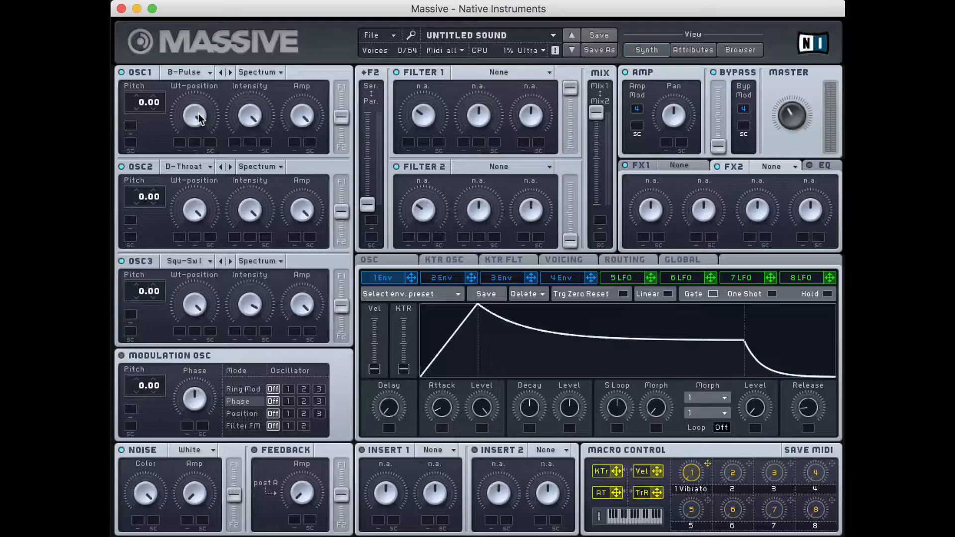
Step: Lower oscillator 1's amp to about halfway, and reduce oscillator 2's wavetable position and intensity to well below half
drag(300, 127, 308, 180)
drag(200, 230, 213, 296)
drag(255, 200, 262, 292)
click(252, 170)
click(253, 171)
mouse_move(251, 208)
mouse_down()
mouse_move(253, 267)
mouse_move(243, 186)
mouse_move(250, 246)
mouse_move(256, 209)
mouse_move(256, 225)
mouse_up()
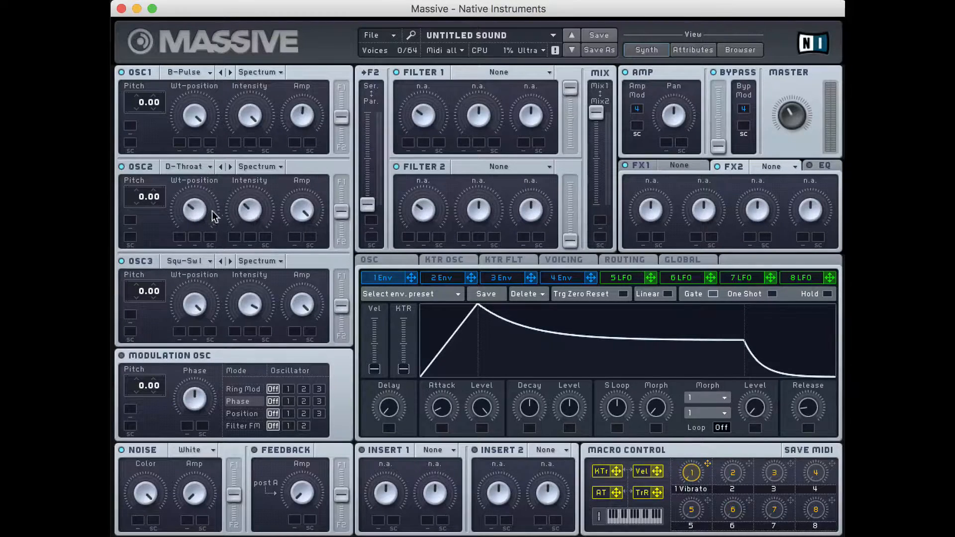
drag(247, 217, 248, 243)
Step: Reduce the amp levels of oscillators 2 and 3, and lower oscillator 3's wavetable position to slightly above halfway
drag(290, 323, 289, 328)
drag(303, 196, 318, 307)
drag(206, 313, 214, 354)
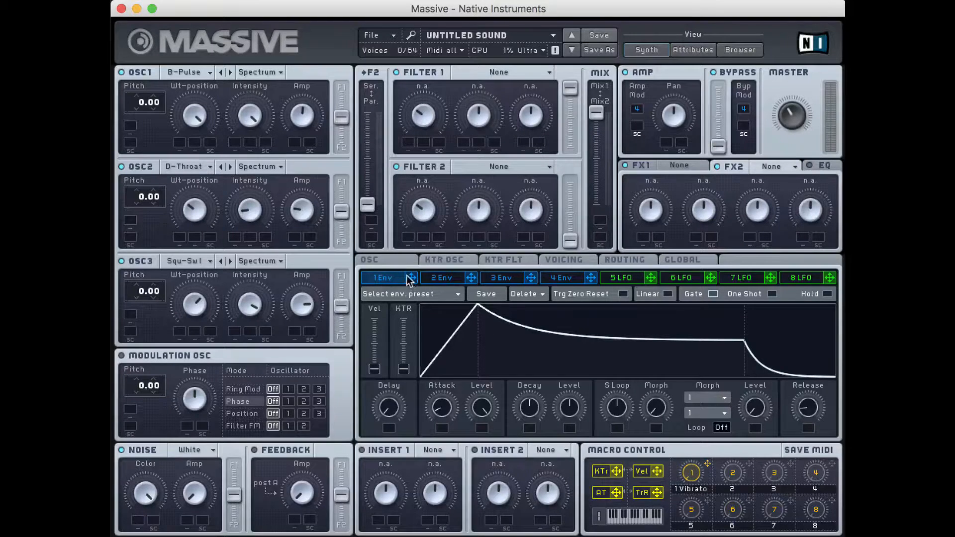
Step: Shape envelope 1 with a short attack, a shorter decay and a decay level of zero
drag(442, 412, 478, 408)
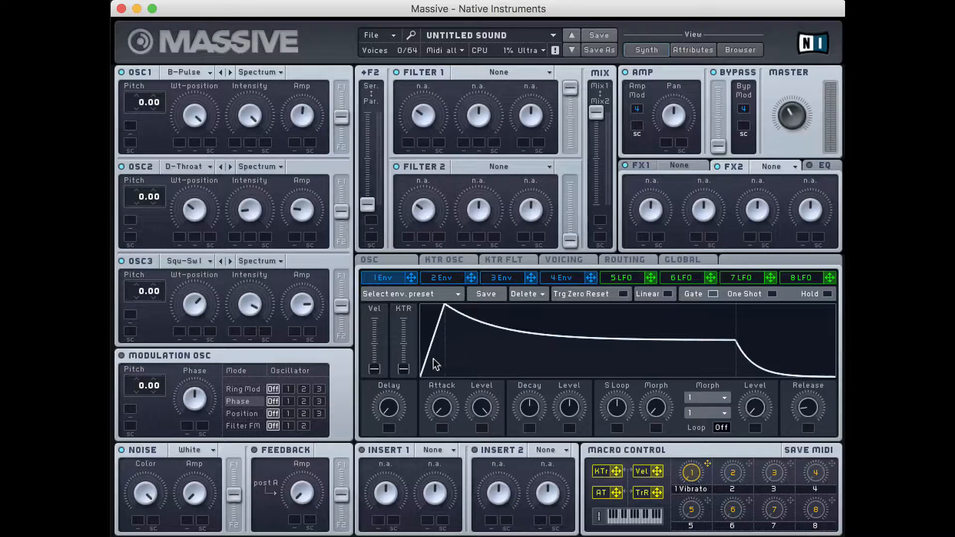
drag(523, 407, 520, 422)
drag(571, 404, 568, 473)
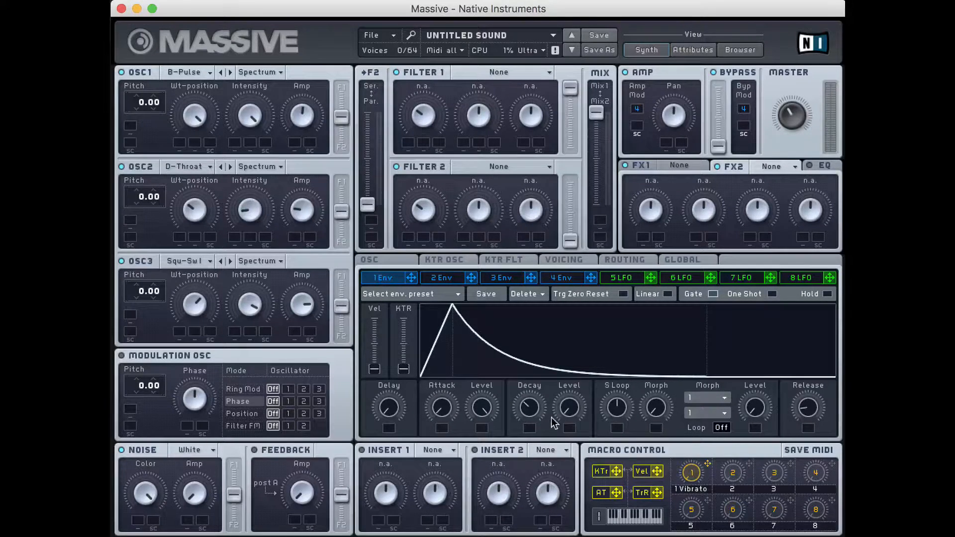
mouse_move(567, 410)
mouse_down()
mouse_move(562, 318)
mouse_move(553, 420)
mouse_up()
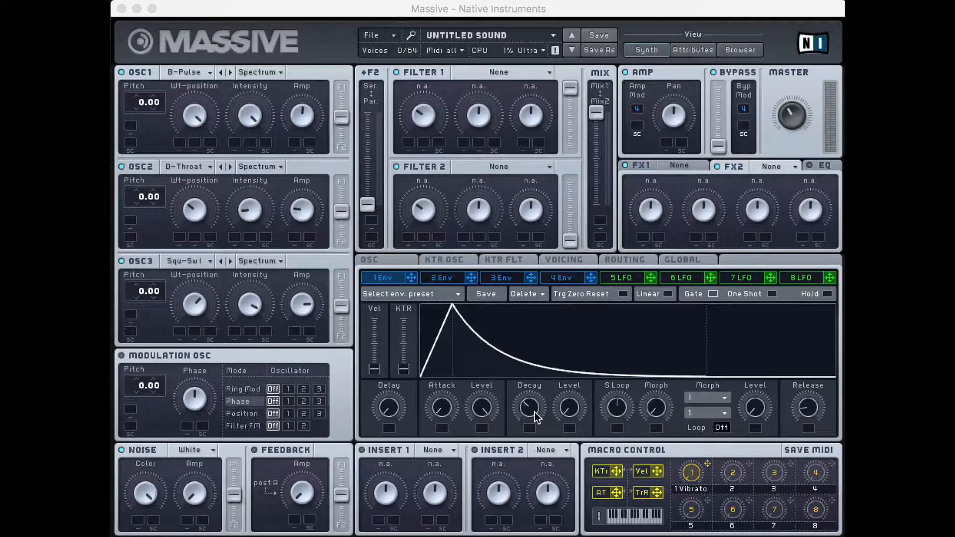
Step: Modulate the amps of oscillators 1 and 3 with envelope 1, and turn oscillator 2's amp down to zero
click(410, 281)
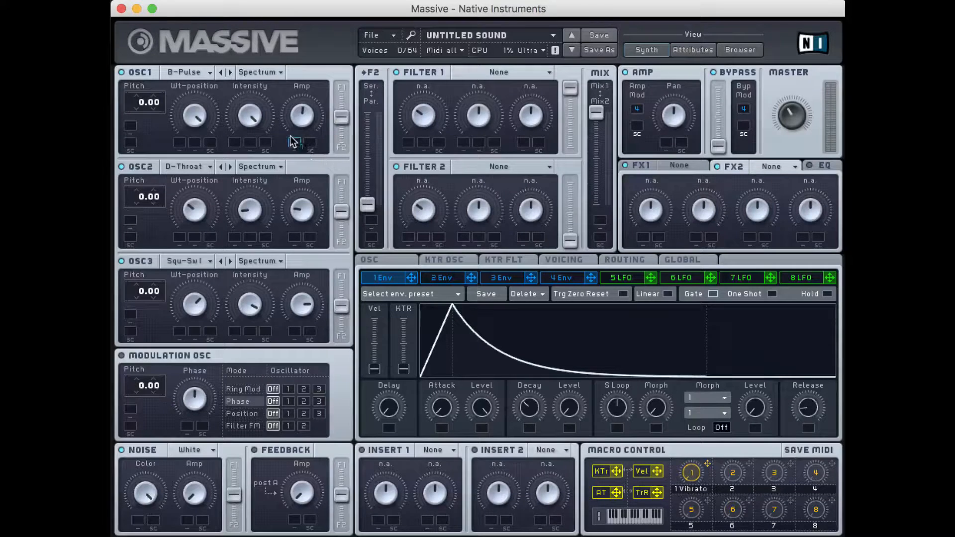
drag(289, 150, 293, 148)
drag(295, 144, 312, 216)
drag(409, 279, 297, 319)
drag(309, 213, 316, 235)
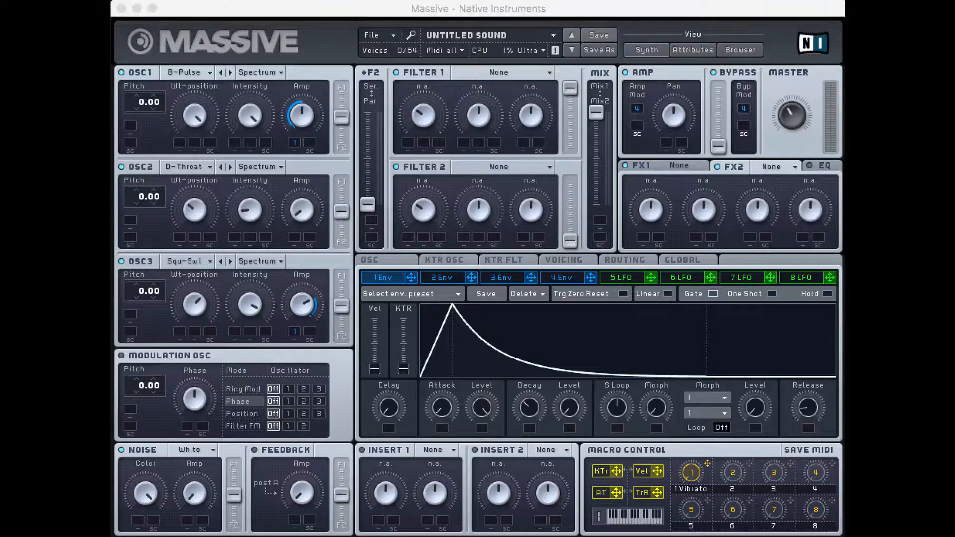
Step: Give envelope 2 a longer attack and decay with zero decay level, and modulate oscillator 2's amp with it
click(453, 280)
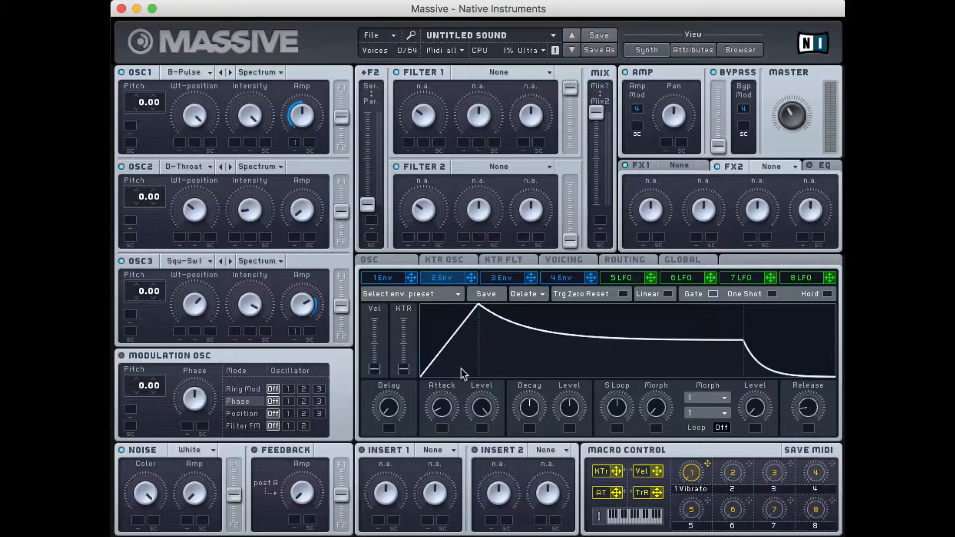
drag(448, 408, 446, 370)
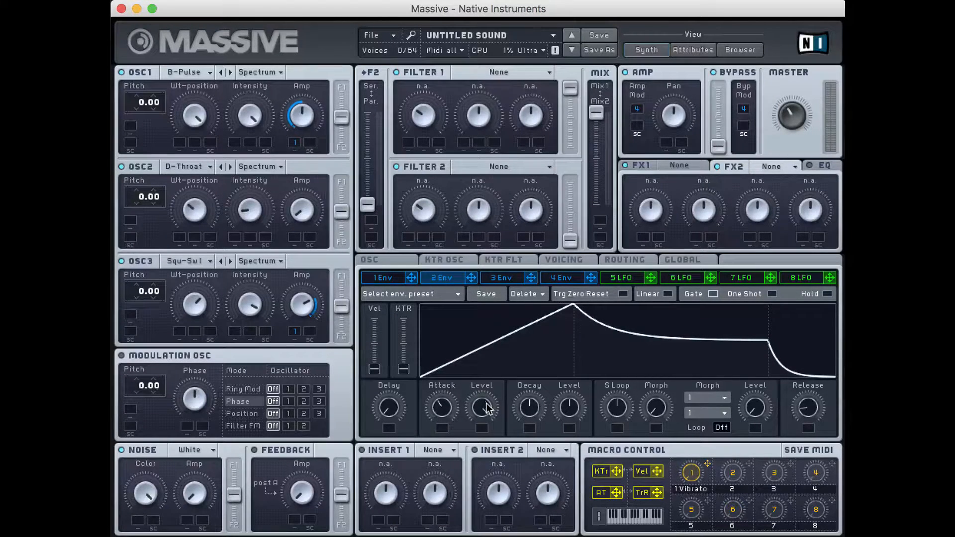
drag(527, 414, 571, 472)
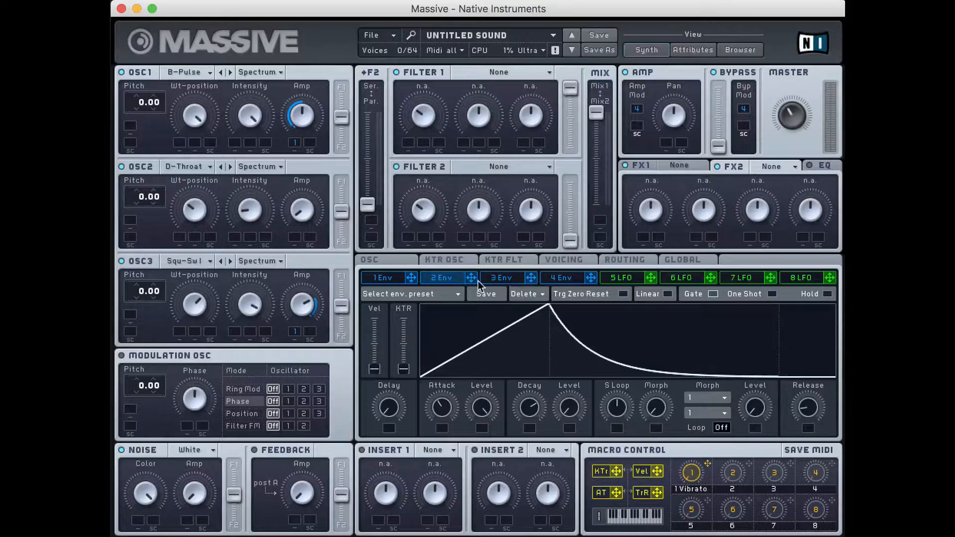
mouse_move(472, 279)
mouse_down()
mouse_move(294, 240)
mouse_move(296, 122)
mouse_up()
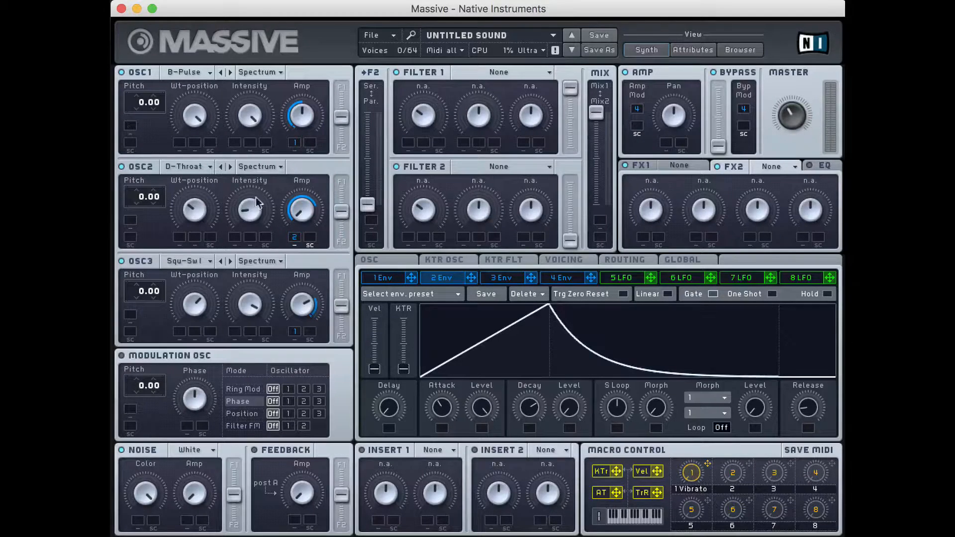
Step: Assign envelope 1 to oscillator 1's pitch with a modulation amount of 24.88
click(399, 277)
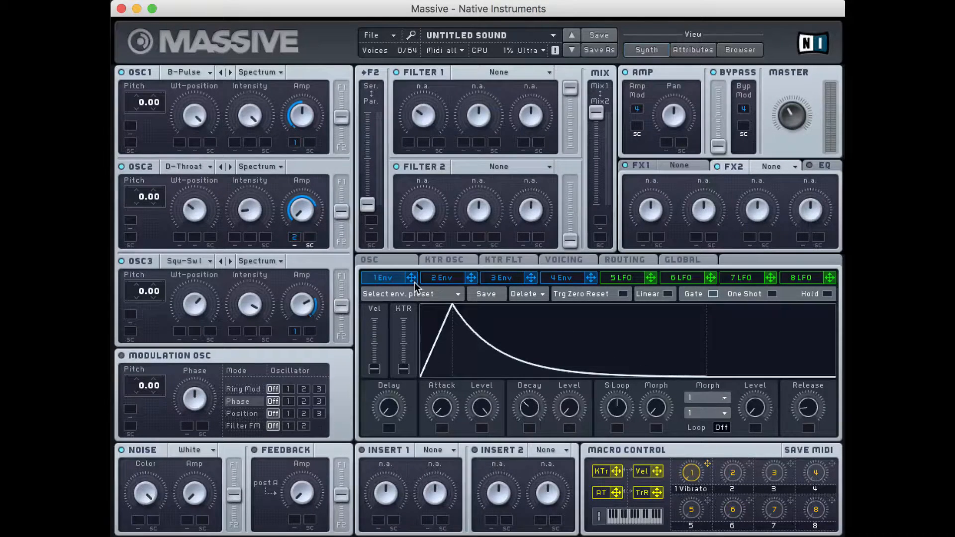
drag(411, 277, 134, 127)
drag(148, 127, 148, 97)
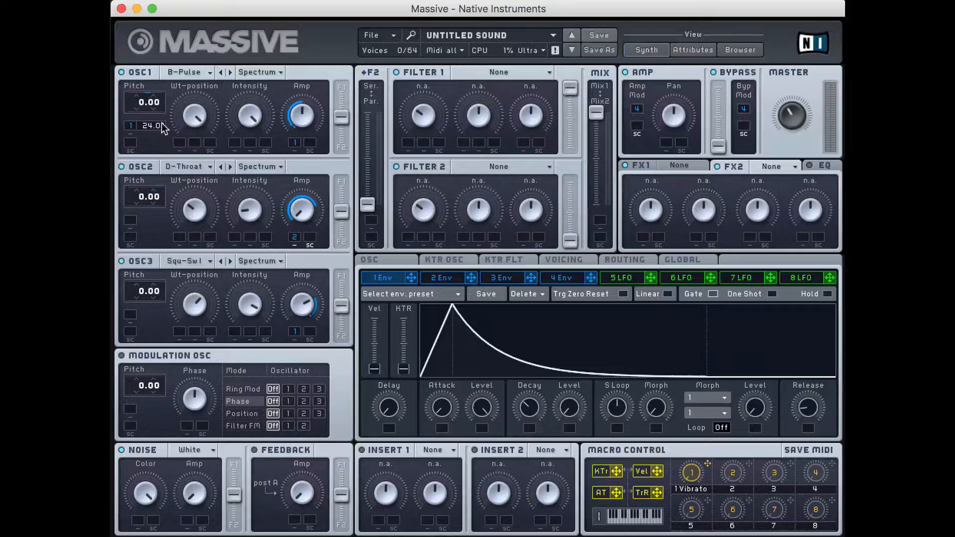
drag(161, 119, 152, 73)
drag(133, 126, 133, 127)
Step: Assign envelope 1 to oscillator 3's pitch with a modulation amount of -24.77
drag(408, 281, 141, 347)
drag(133, 320, 132, 321)
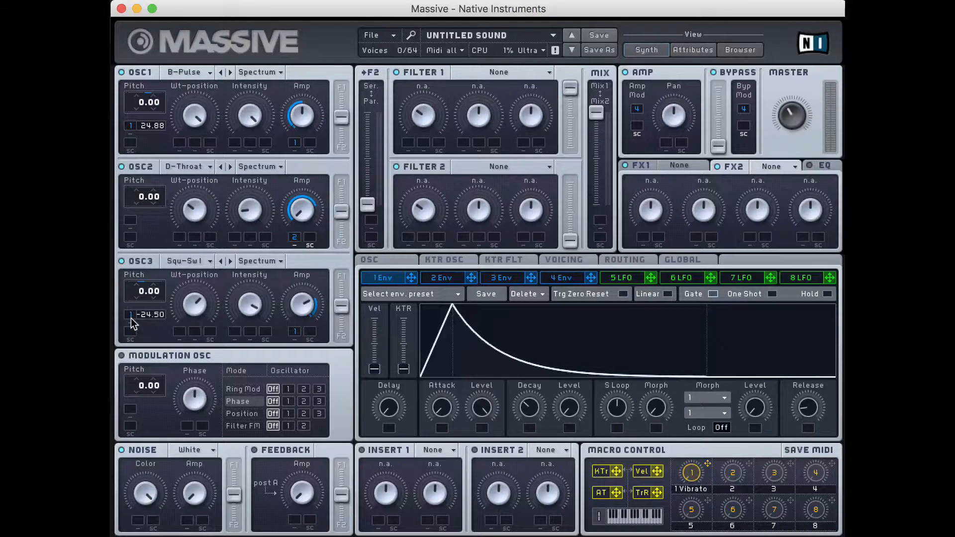
drag(168, 314, 169, 354)
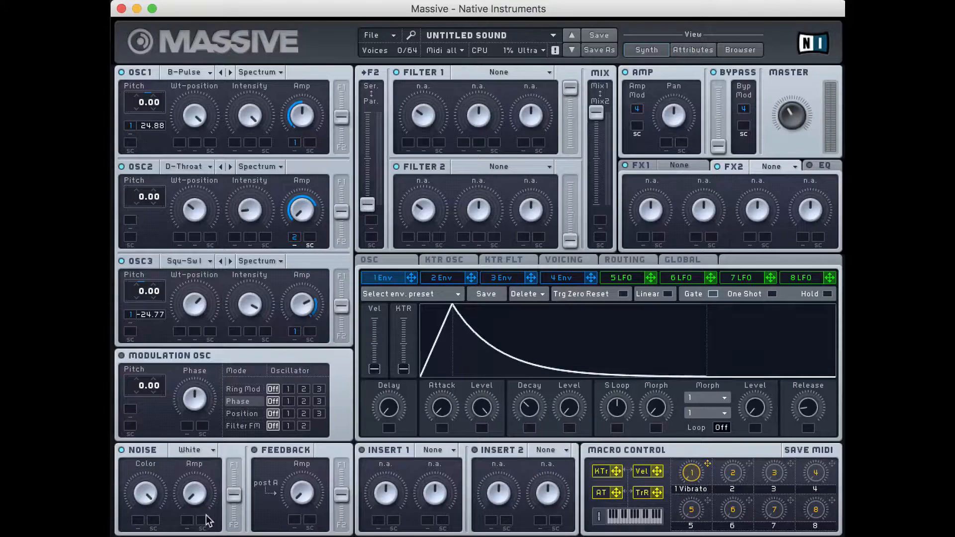
Step: Change the noise type to Brown Noise and raise its amp to maximum
click(197, 452)
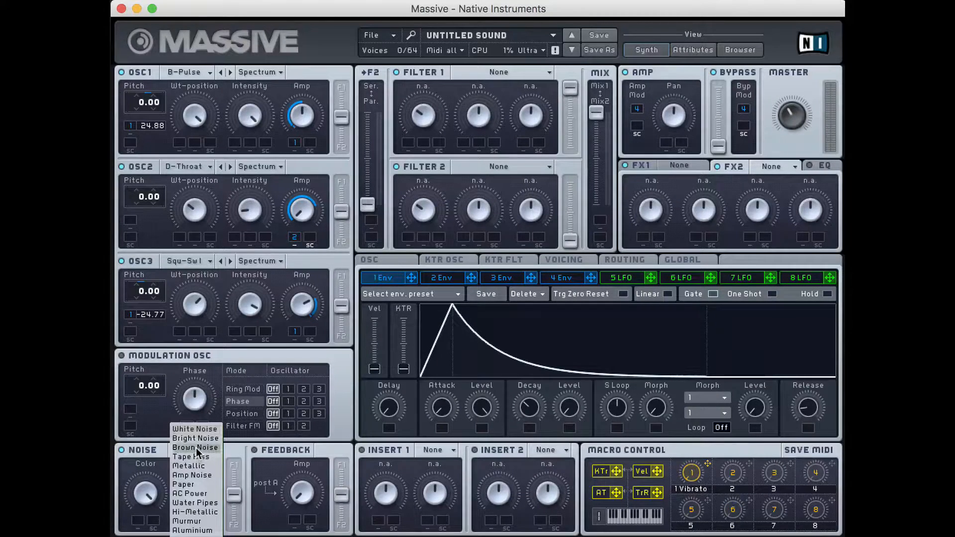
click(196, 448)
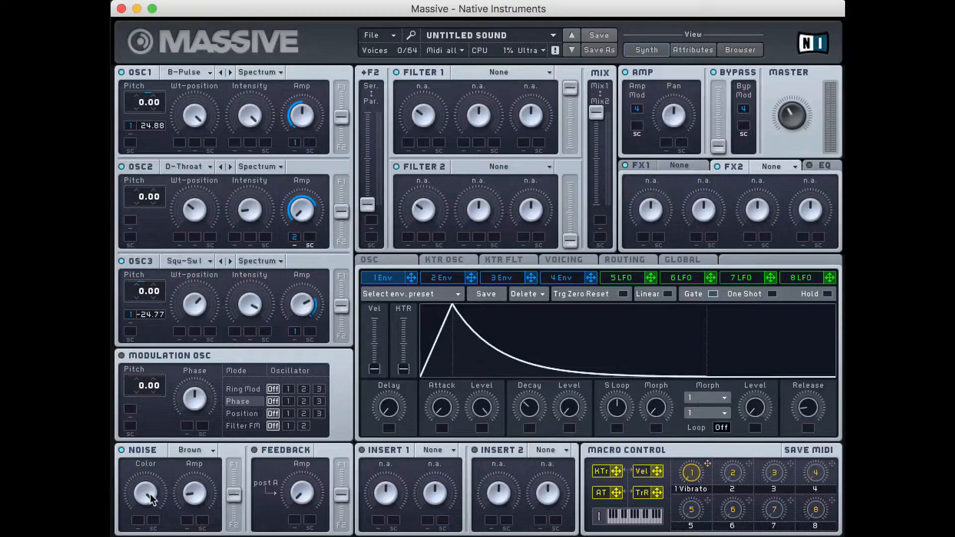
drag(195, 497, 178, 368)
Step: Assign envelope 1 to the noise color and lower the base color setting so the envelope modulates it
drag(412, 284, 141, 524)
drag(152, 505, 155, 520)
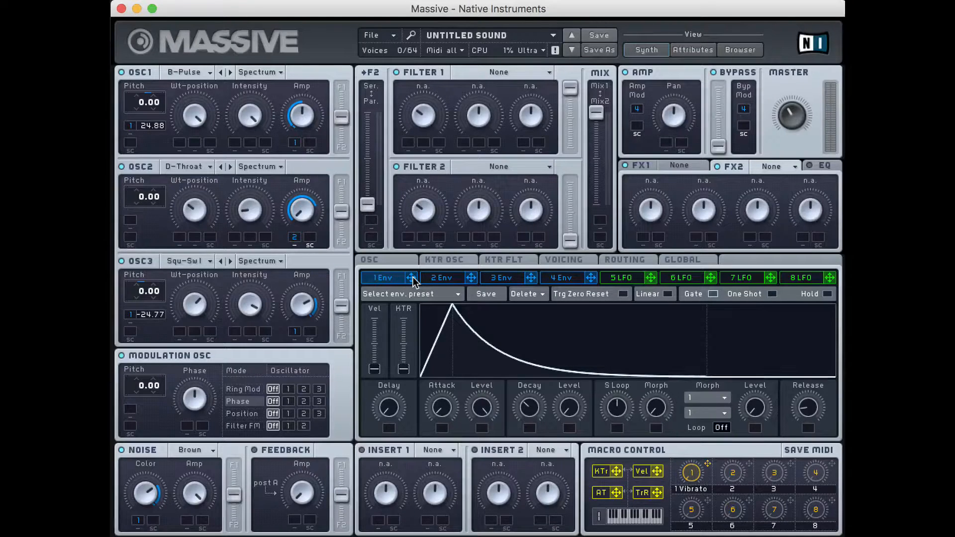
Step: Switch on the modulation oscillator for phase modulation of oscillator 2, with envelope 1 assigned to its pitch
drag(413, 279, 130, 413)
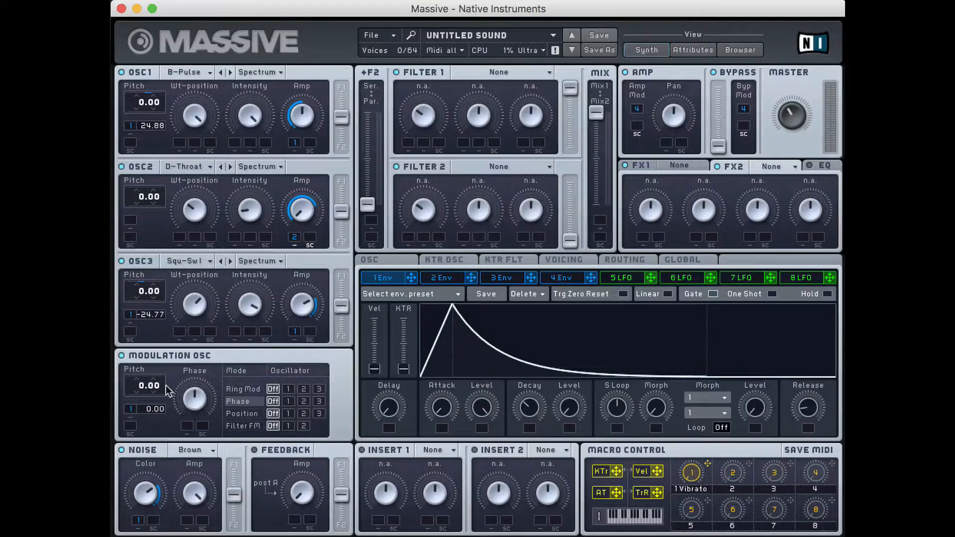
click(304, 401)
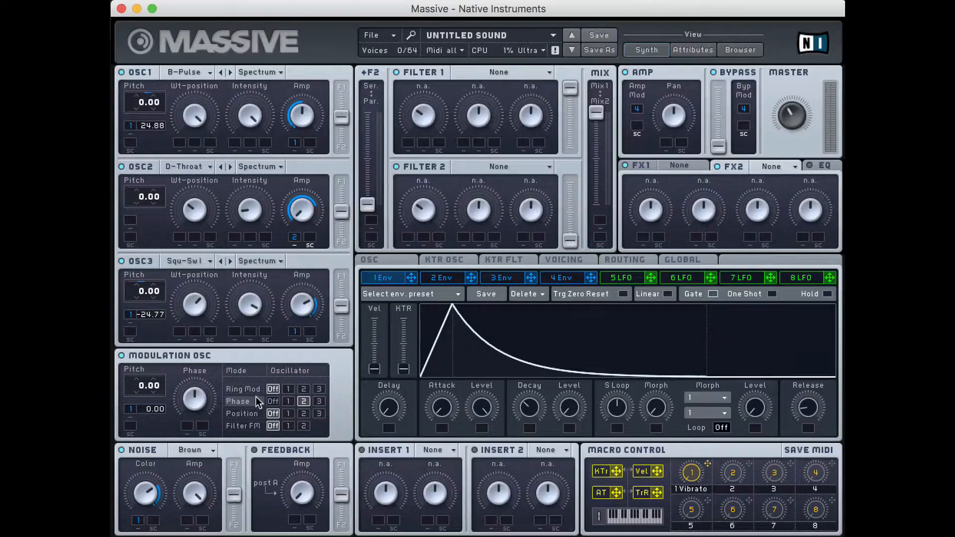
Step: Set the modulation oscillator's pitch to -42.24 and raise its phase amount close to maximum
click(138, 392)
drag(145, 383, 155, 460)
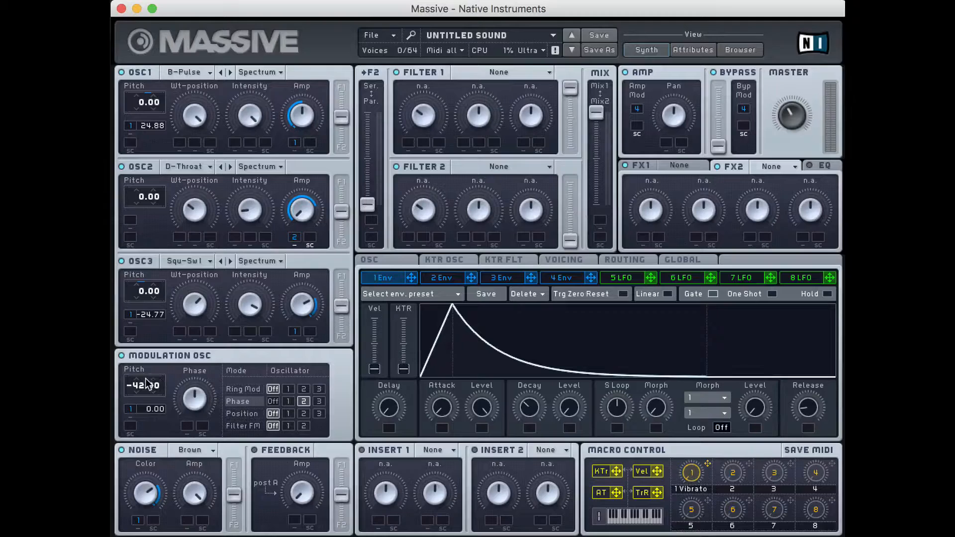
drag(158, 410, 157, 419)
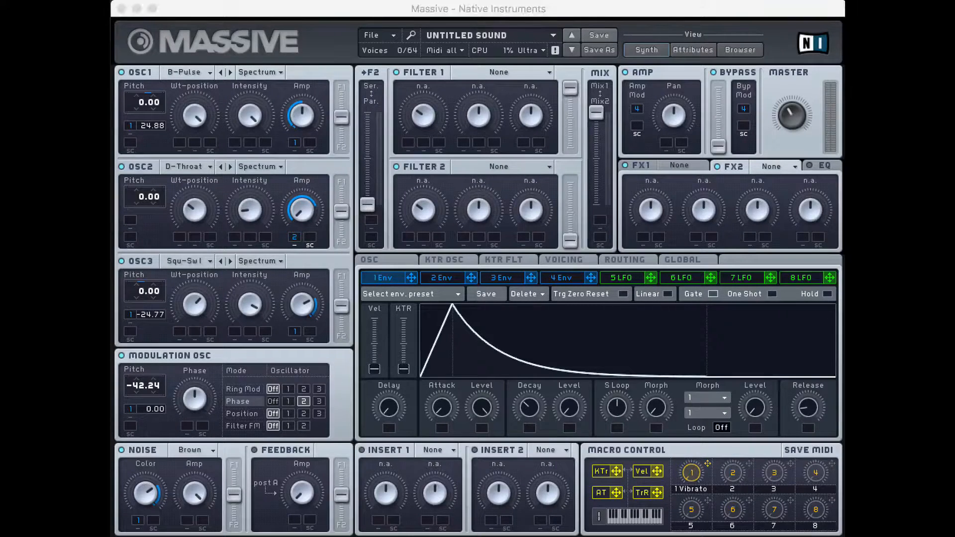
drag(189, 391, 187, 335)
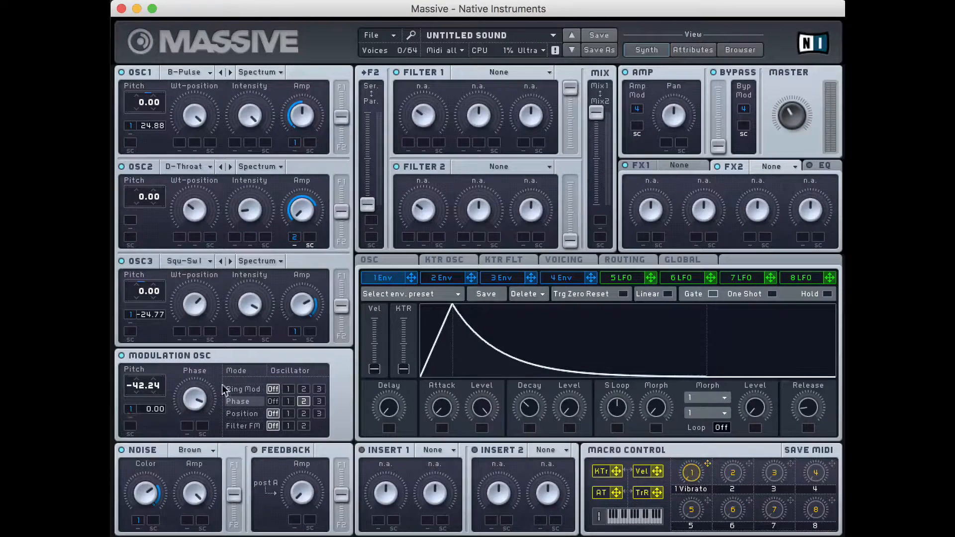
Step: Replace the modulation oscillator's pitch modulation source with envelope 2 and set the amount to 64.00
click(442, 278)
drag(471, 278, 130, 407)
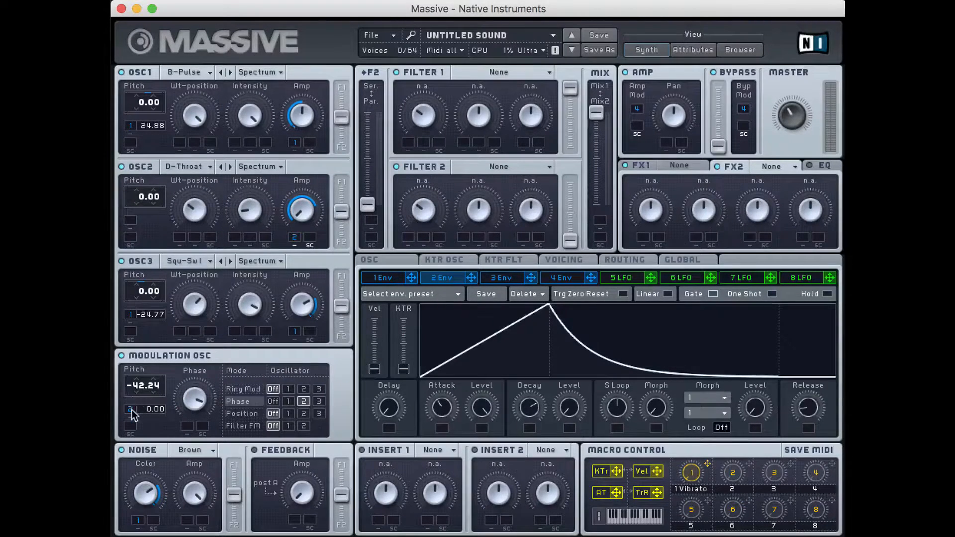
drag(132, 420, 139, 317)
Step: Switch on the feedback section and raise its amp to a low level
click(282, 446)
drag(299, 463, 287, 426)
drag(298, 509, 298, 525)
Step: Reroute the feedback tap to the point before Amp/Pan, and return to the envelope 1 settings
click(625, 258)
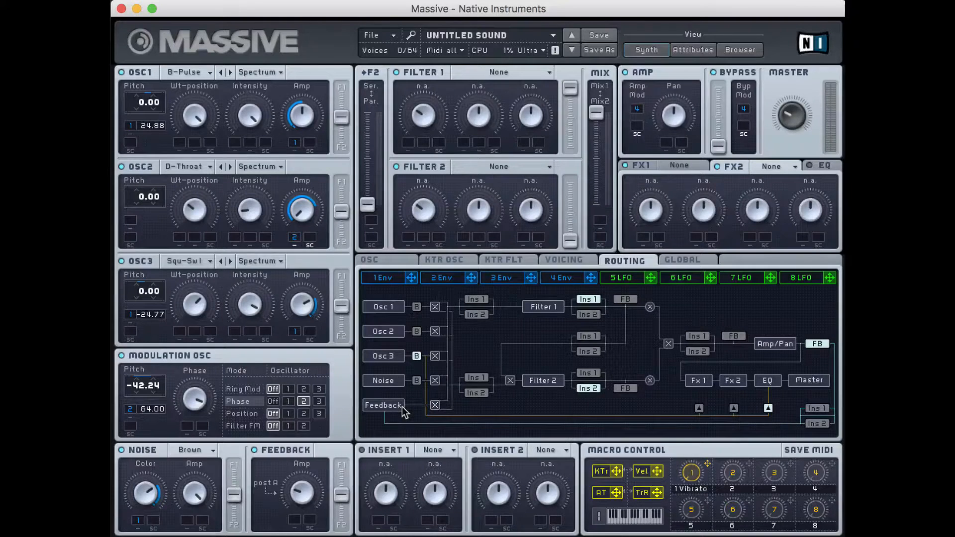
click(727, 336)
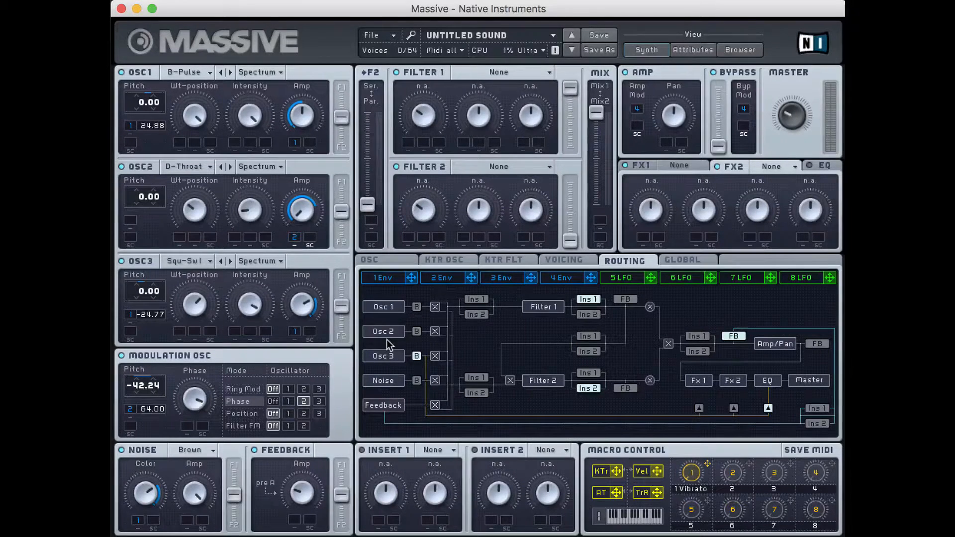
click(392, 261)
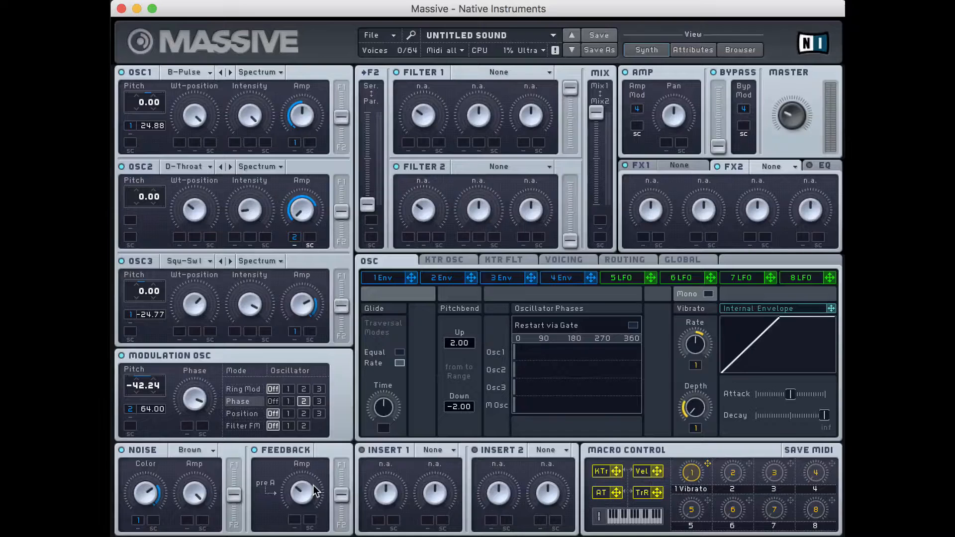
click(380, 279)
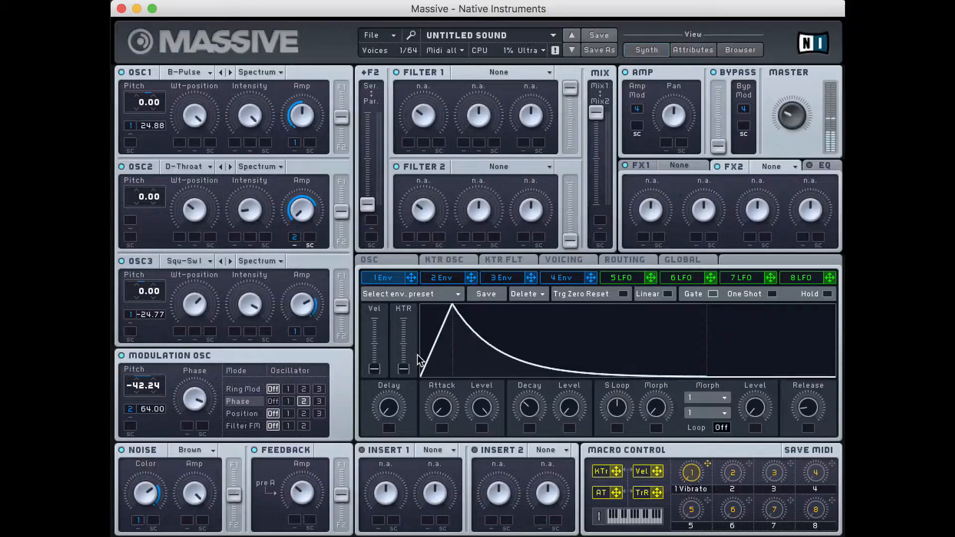
Step: Sweep the feedback amp up and back to its low level, and set the filter routing fully to serial
drag(299, 494, 299, 413)
drag(306, 470, 298, 536)
drag(372, 200, 372, 89)
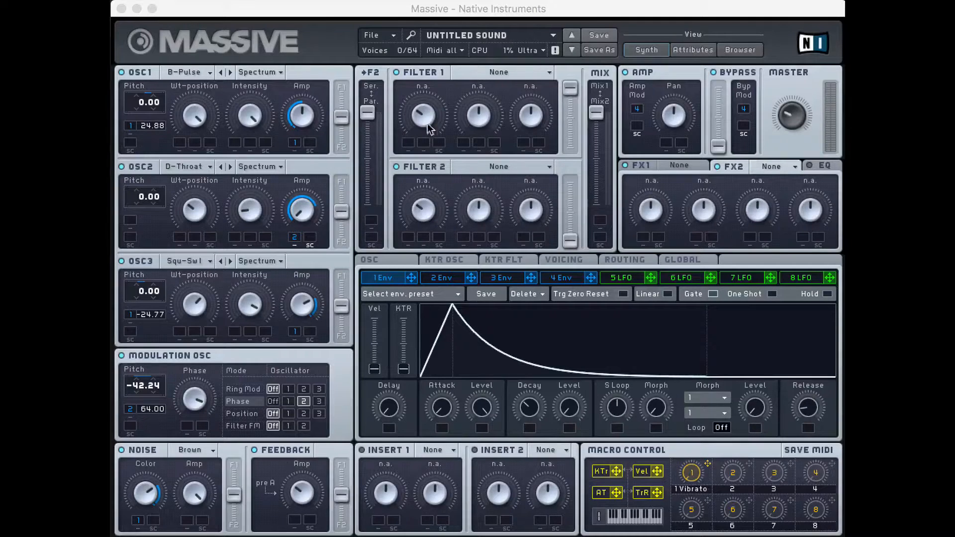
Step: Load Lowpass 2 into filter 1, lower its cutoff and raise its resonance
click(492, 72)
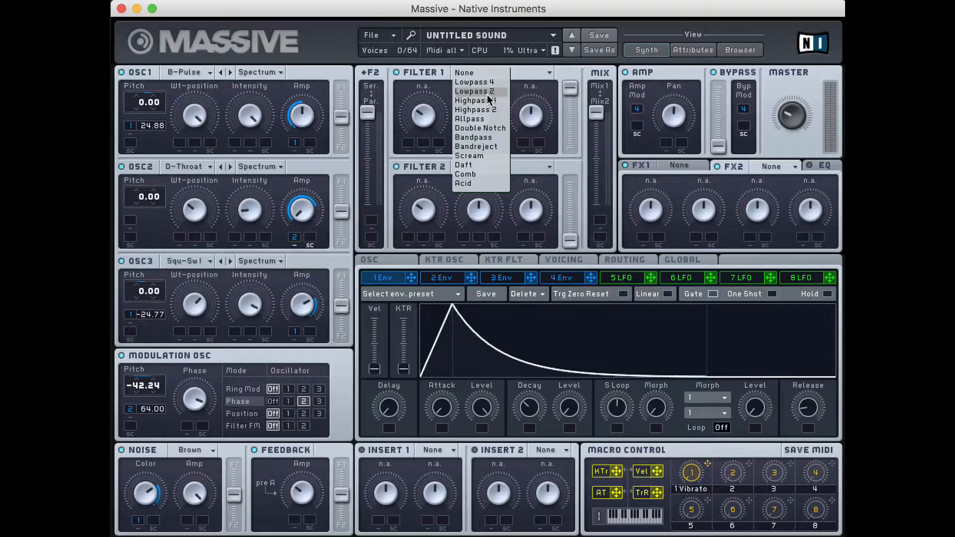
click(488, 93)
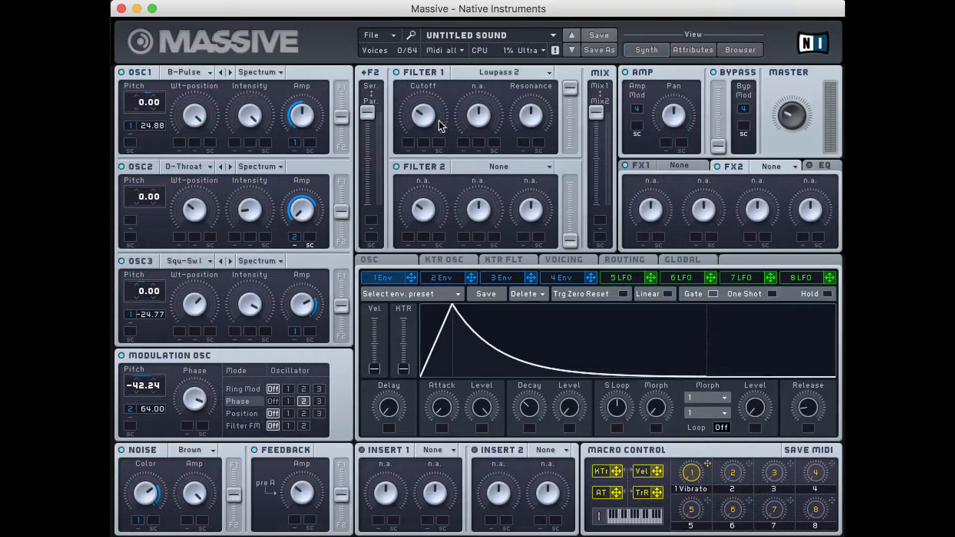
drag(436, 121, 435, 148)
Step: Load the Comb type into filter 2, lower its feedback and raise its output level to maximum
click(490, 166)
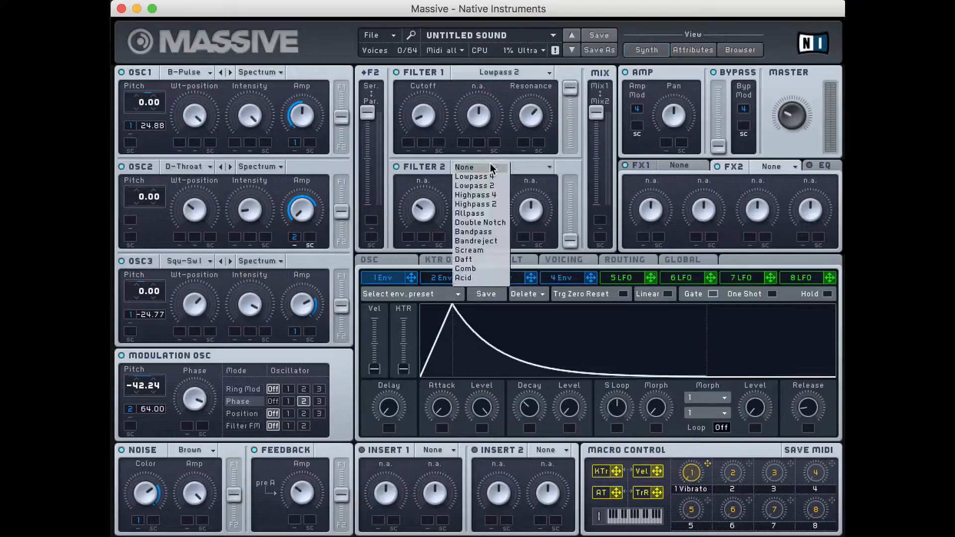
click(484, 268)
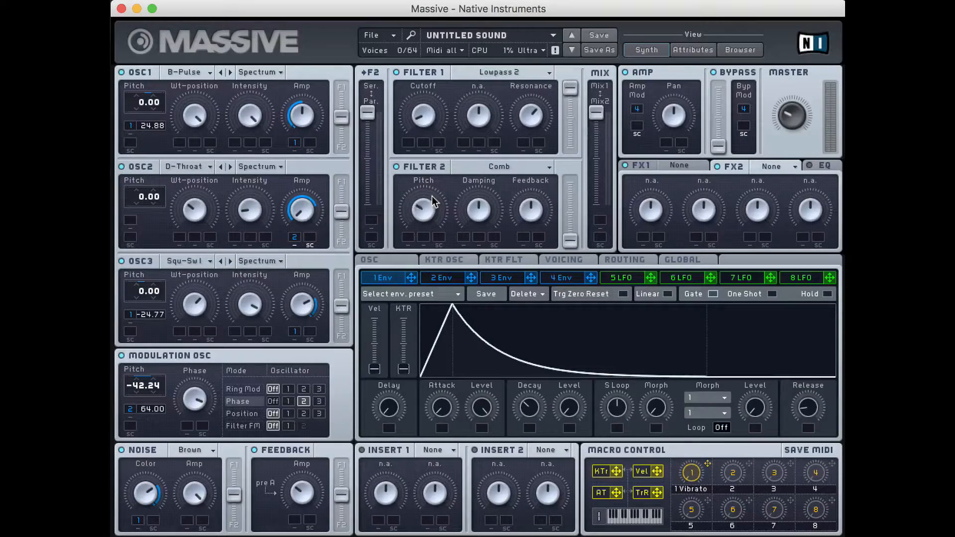
drag(538, 223, 540, 271)
drag(575, 240, 583, 149)
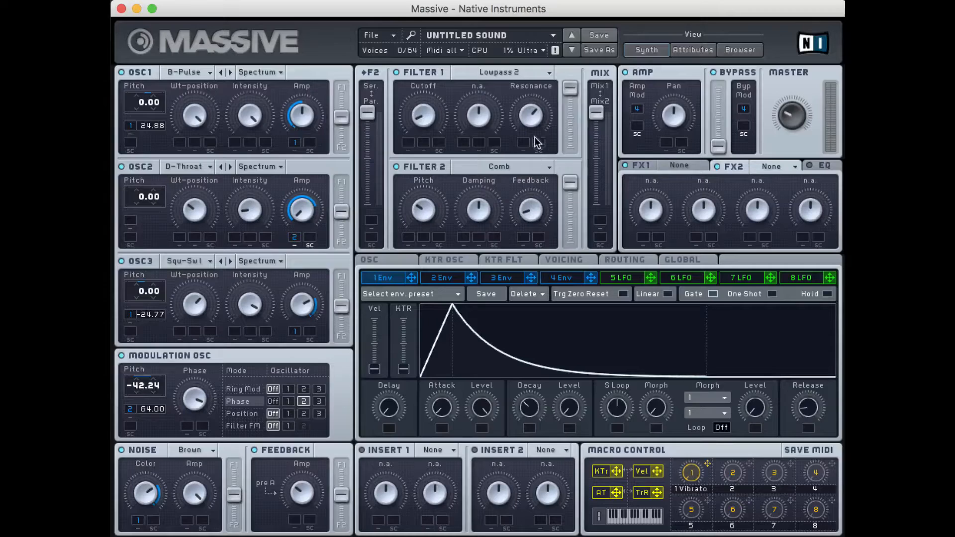
Step: Set the filter output mix fully to Mix2
drag(591, 117, 586, 98)
drag(592, 111, 614, 283)
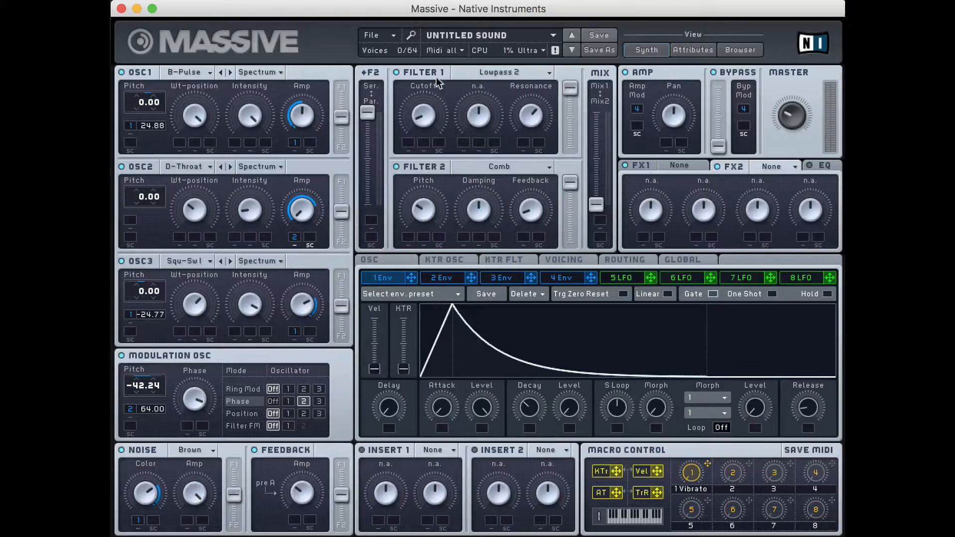
mouse_move(596, 204)
mouse_down()
mouse_move(601, 144)
mouse_move(598, 222)
mouse_up()
Step: Raise the master volume and modulate the comb filter's pitch with envelope 1 over a wide range
drag(790, 119, 775, 36)
drag(408, 235, 422, 209)
Step: Enable inserts 1 and 2, and load Parabolic Shaper into insert 1 with raised drive
click(399, 451)
click(489, 450)
click(444, 450)
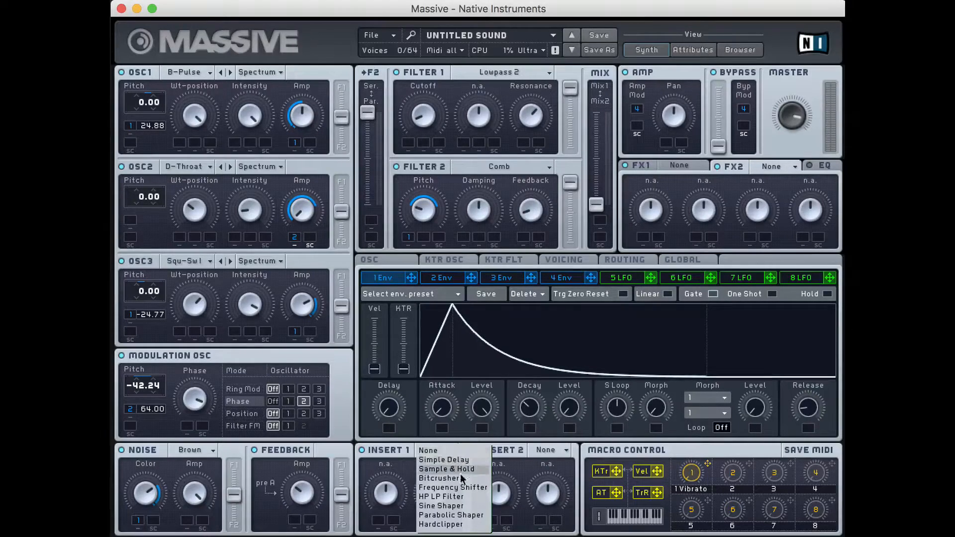
click(457, 513)
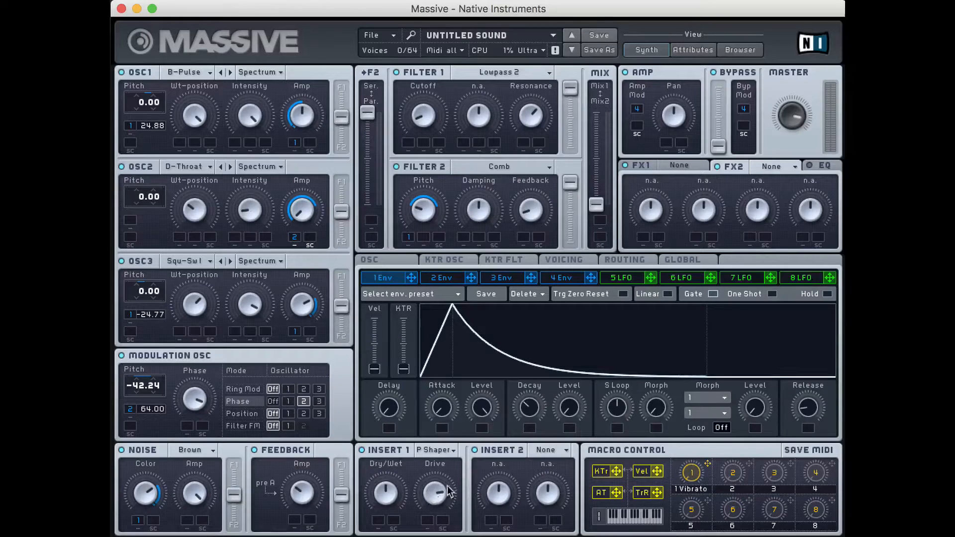
Step: Load Frequency Shifter into insert 2, raise its pitch above centre and modulate that pitch with envelope 1
click(546, 448)
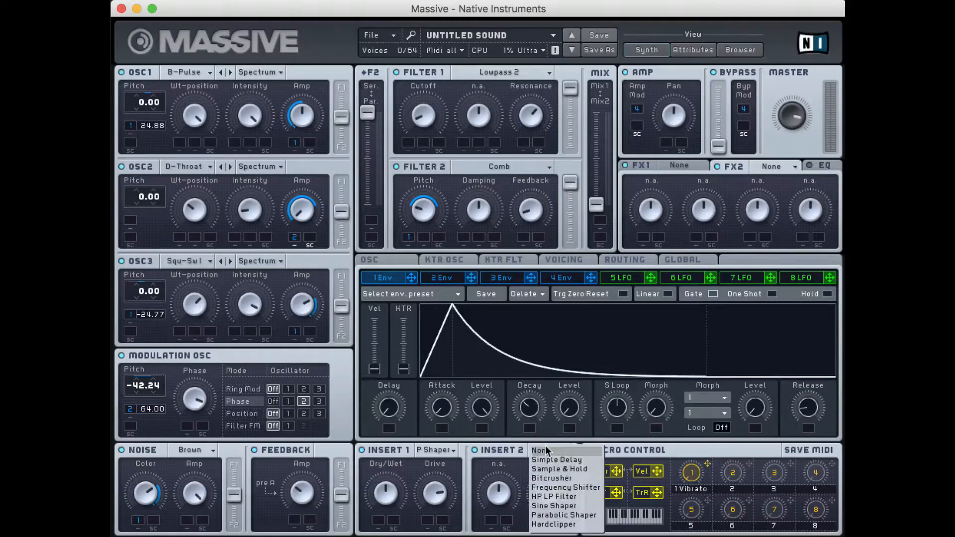
click(577, 482)
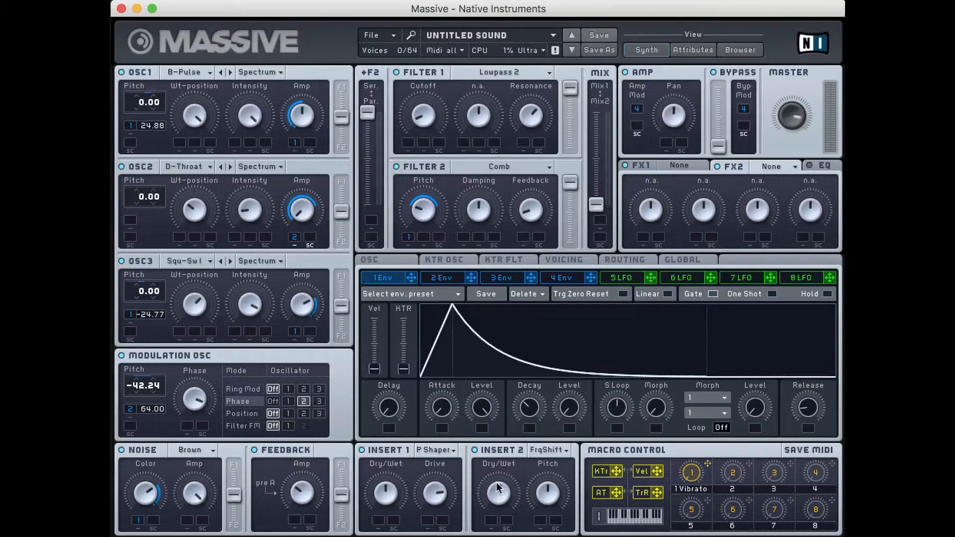
drag(538, 483, 537, 465)
drag(411, 277, 524, 416)
drag(551, 489, 551, 516)
click(492, 446)
Step: Load Dimension Expander into FX1 and lower its dry/wet amount
click(684, 166)
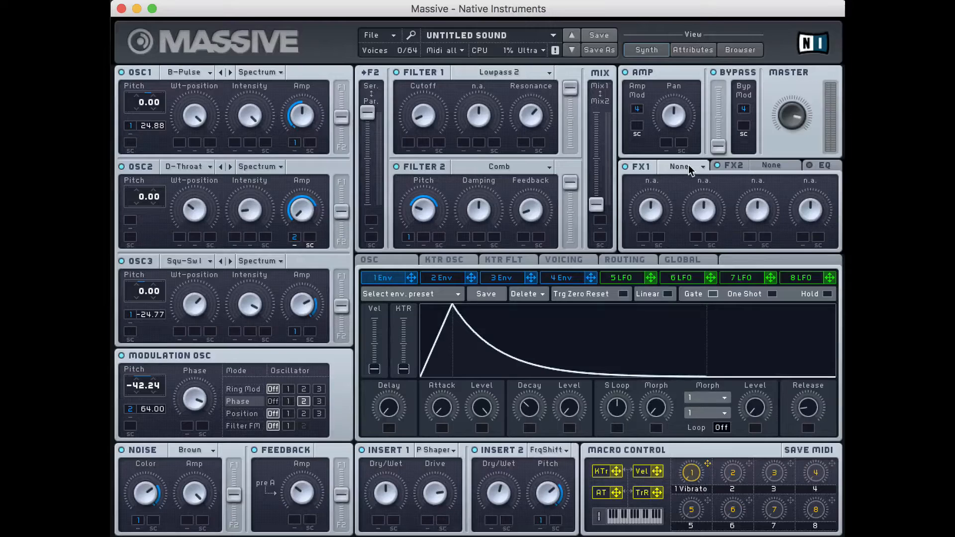
click(689, 165)
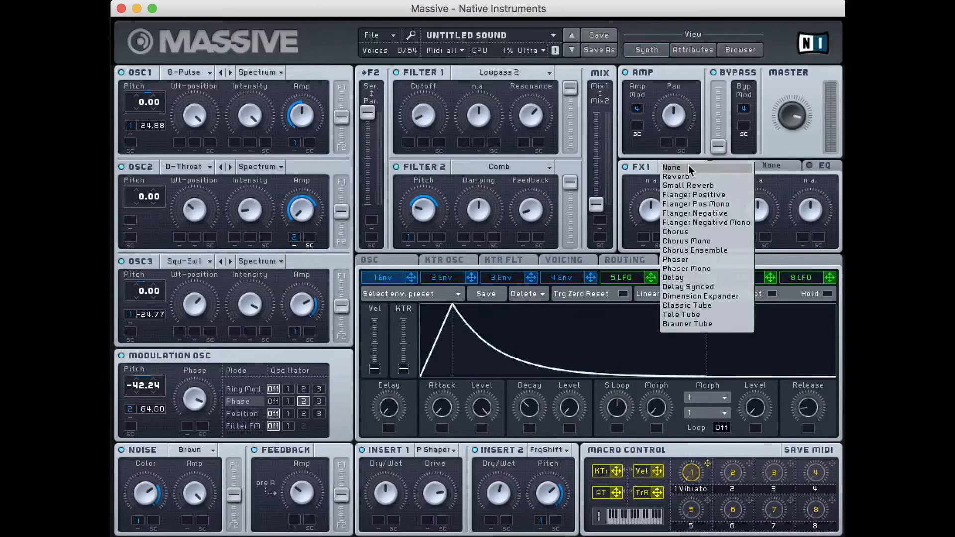
click(715, 297)
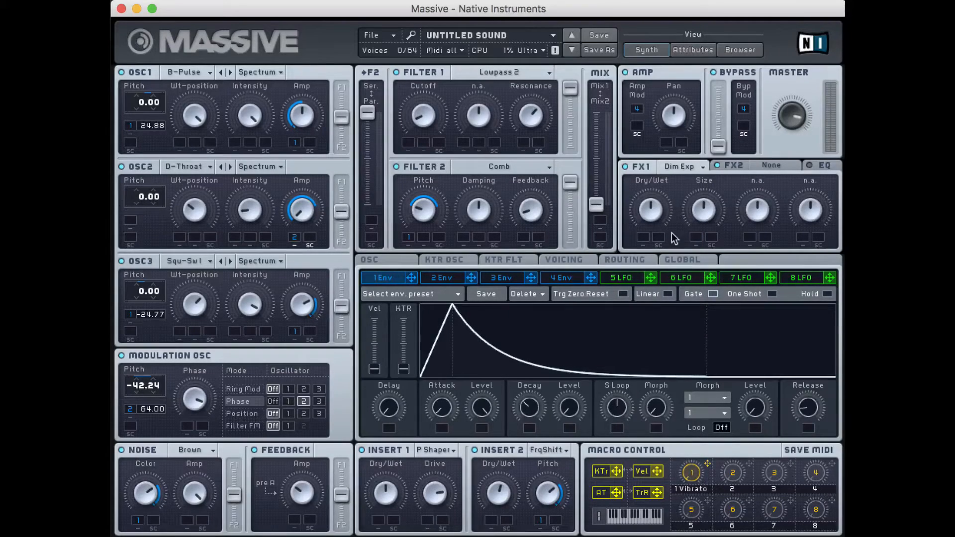
drag(655, 215, 655, 250)
Step: Load Delay Synced into FX2 and reduce its dry/wet and feedback amounts
click(760, 164)
click(761, 165)
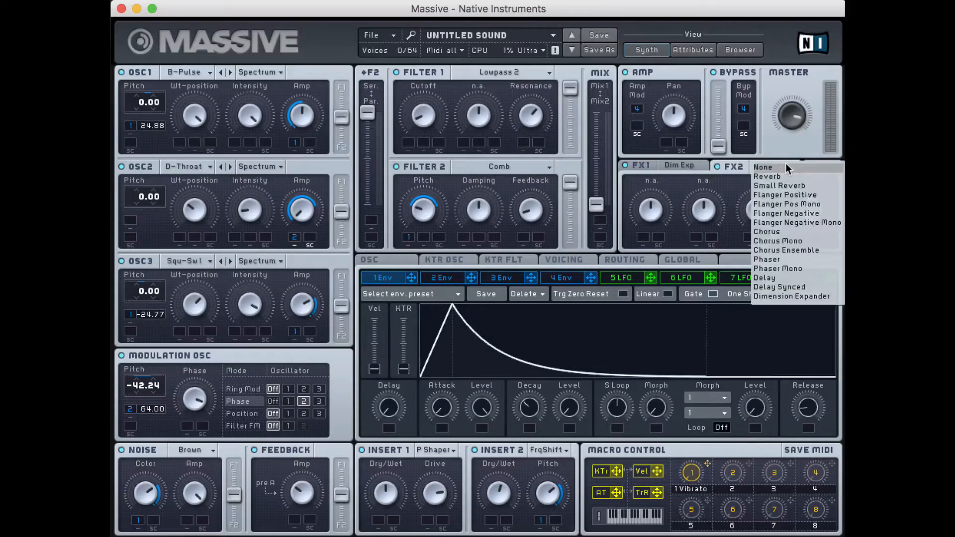
click(796, 288)
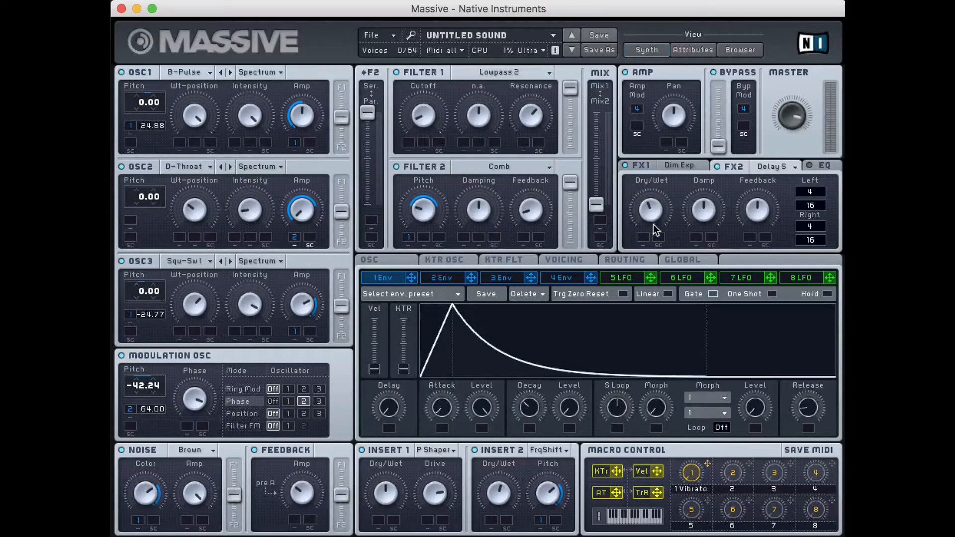
mouse_move(653, 219)
mouse_down()
mouse_move(652, 234)
mouse_move(658, 223)
mouse_up()
Step: Sweep filter 1's cutoff and settle it slightly higher, still in the low range
mouse_move(431, 118)
mouse_down()
mouse_move(431, 27)
mouse_move(425, 105)
mouse_up()
drag(422, 85, 421, 58)
drag(426, 142, 427, 174)
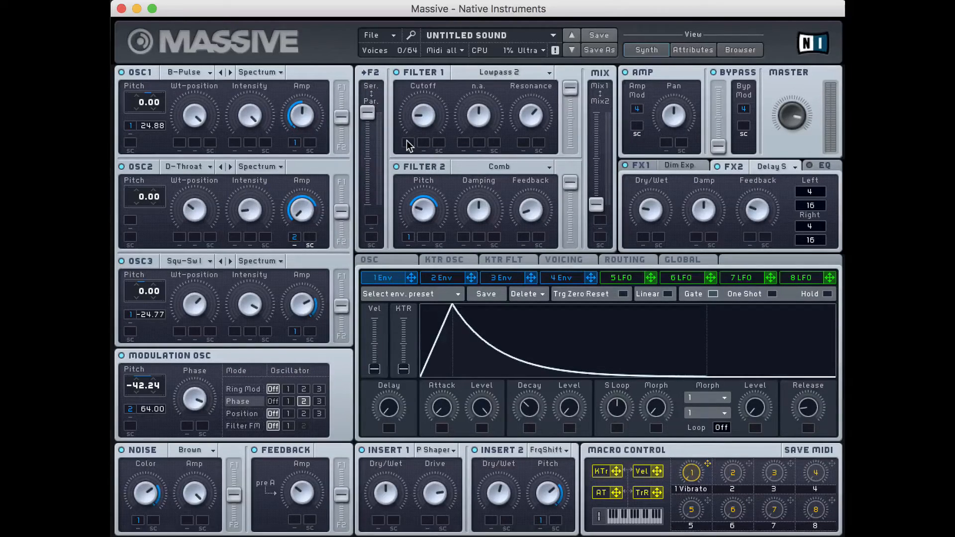